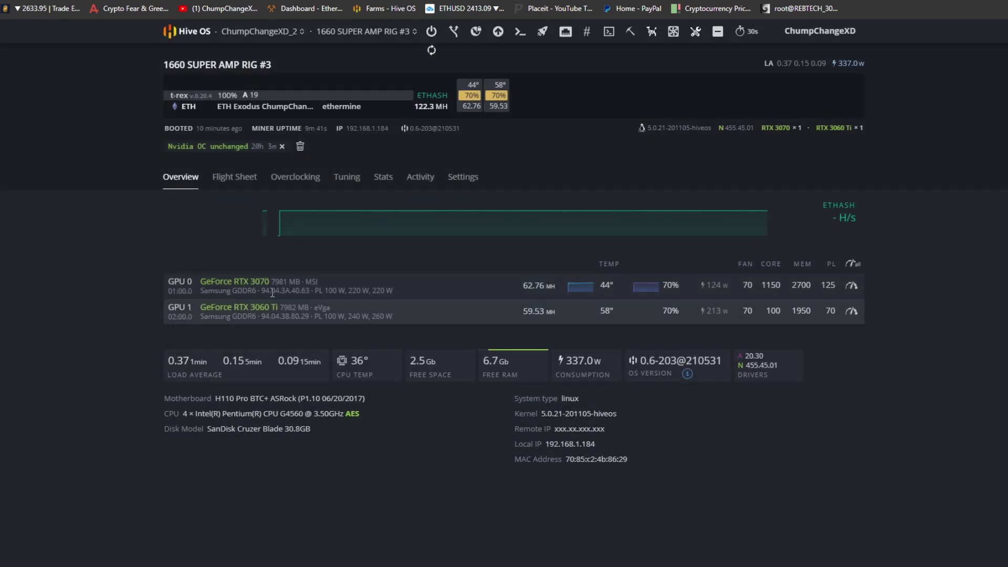
mouse_move(181, 69)
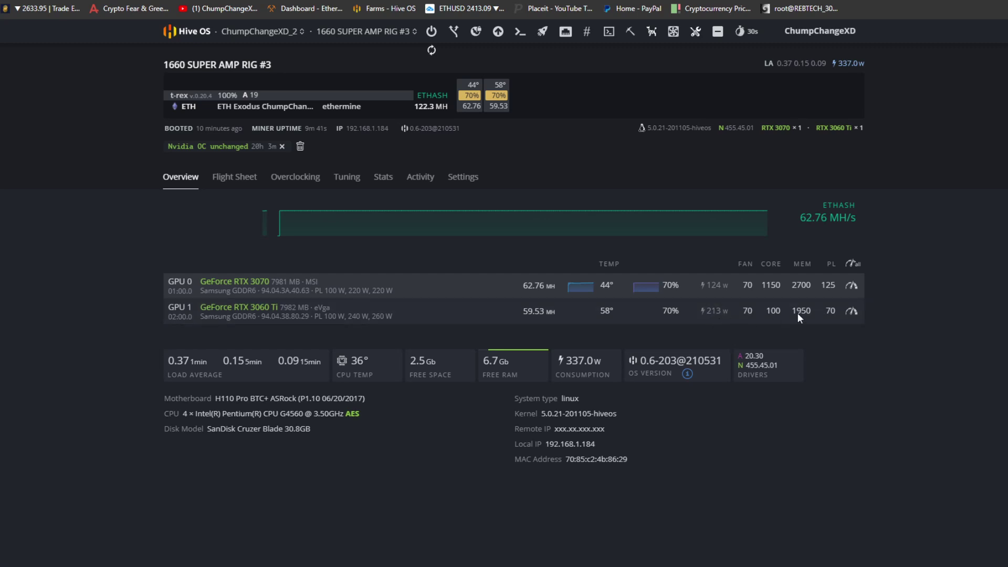
Set GPU 1's power limit to 115 W and apply it.
left_click(851, 310)
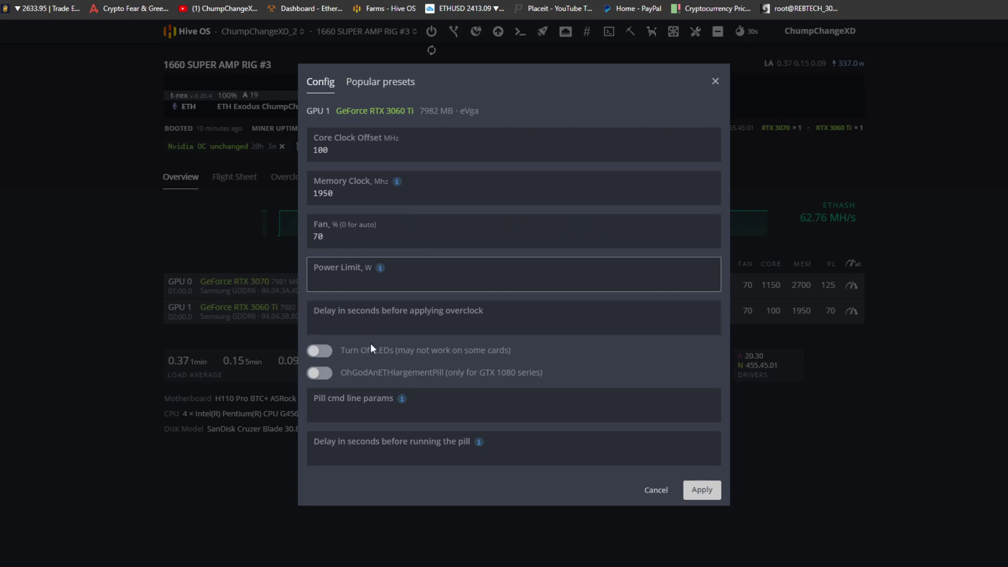
type("115")
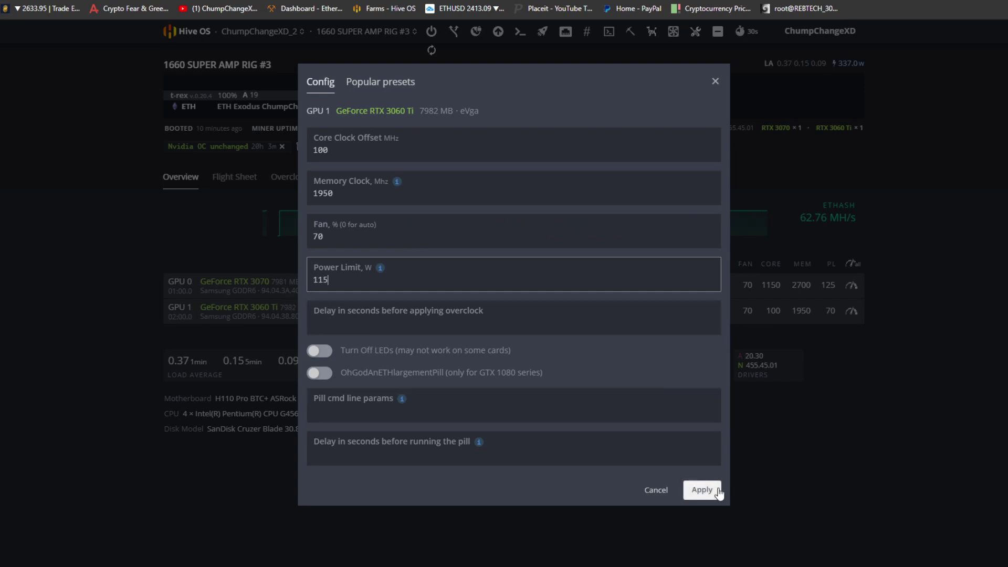
left_click(701, 489)
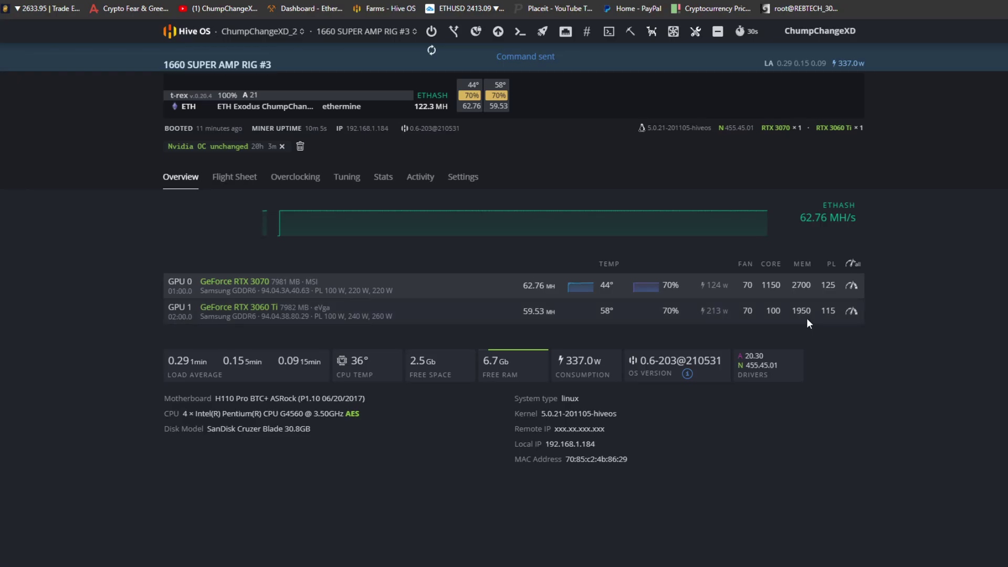
Give the RTX 3060 Ti an absolute core clock of 1430 and memory clock of 2350, and apply.
left_click(851, 312)
left_click(353, 197)
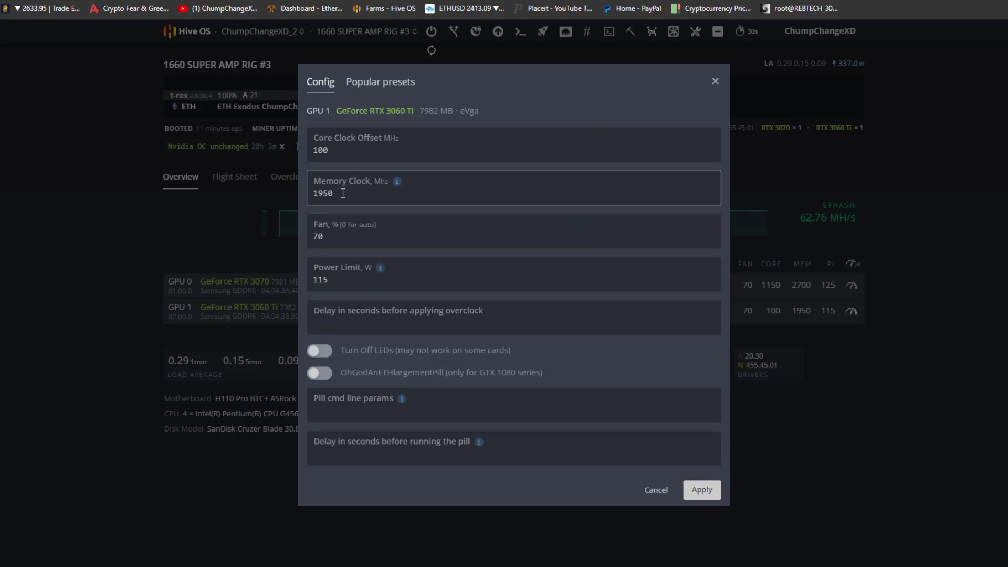
left_click(357, 149)
type("14")
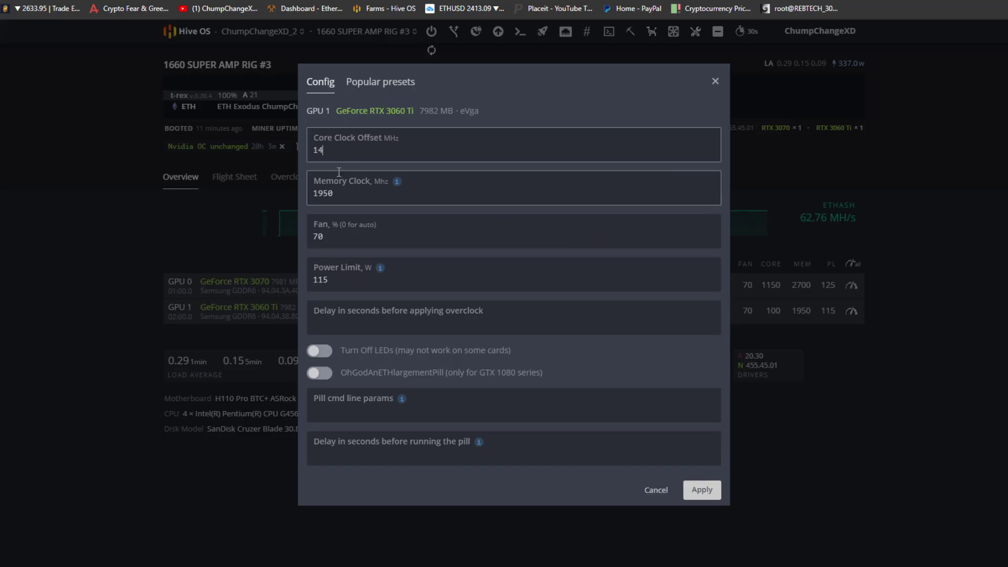
type("60")
key("BackSpace")
key("BackSpace")
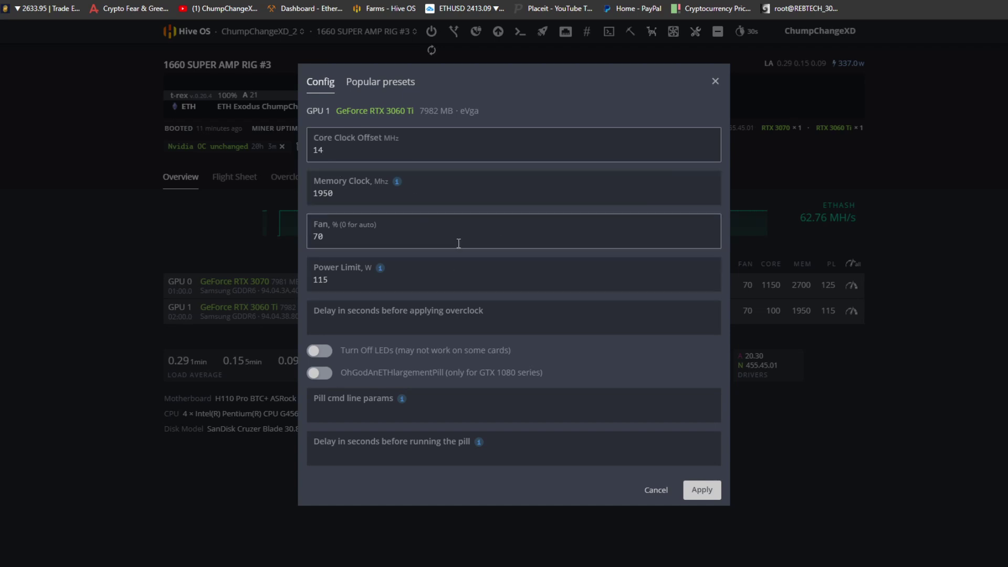
type("30")
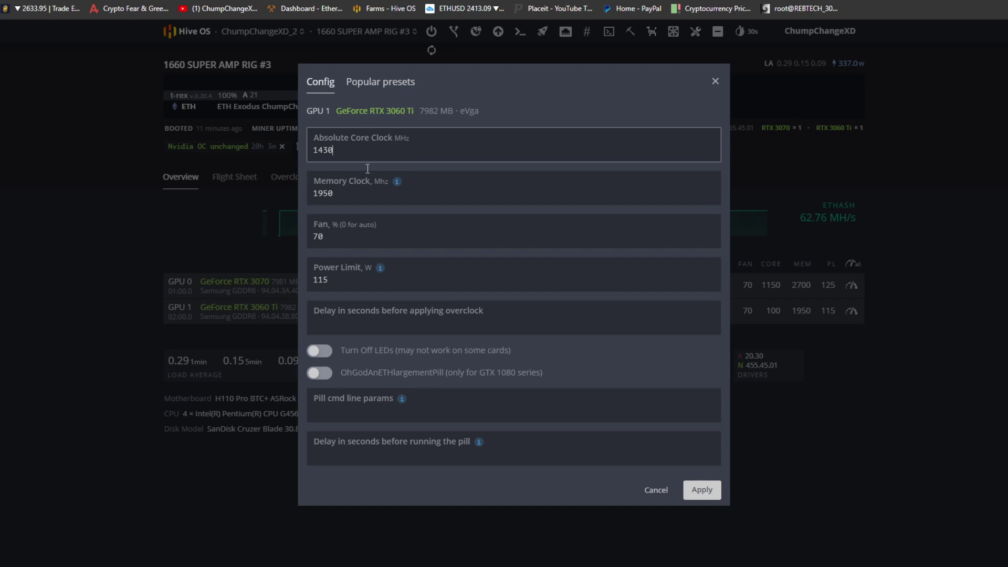
left_click(350, 193)
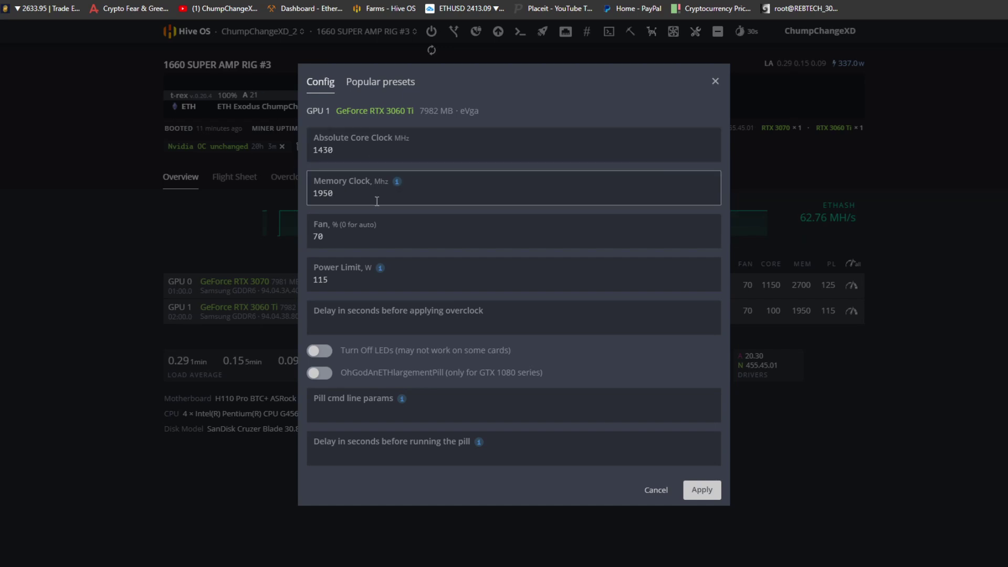
mouse_move(397, 184)
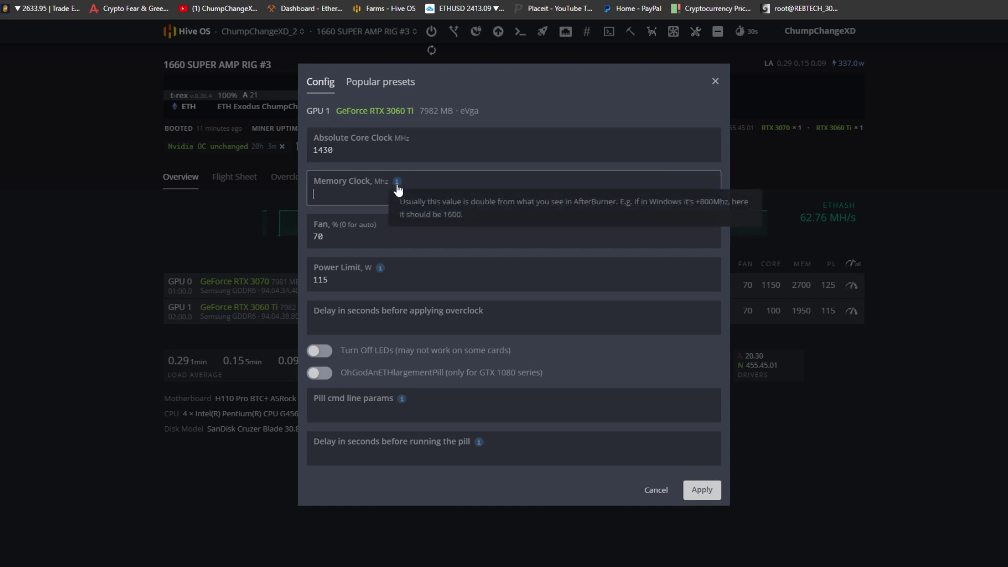
type("2200")
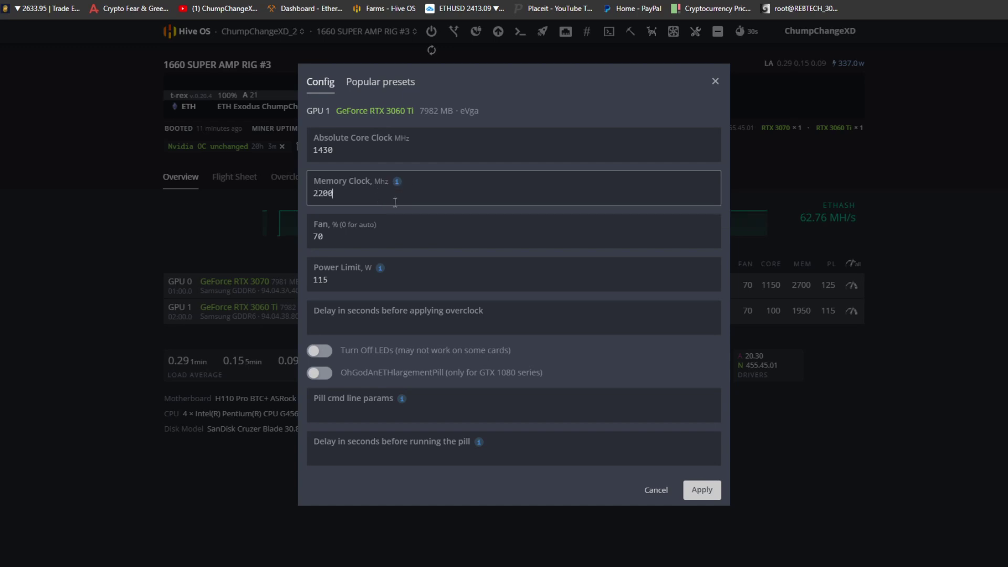
key("BackSpace")
key("BackSpace")
key("BackSpace")
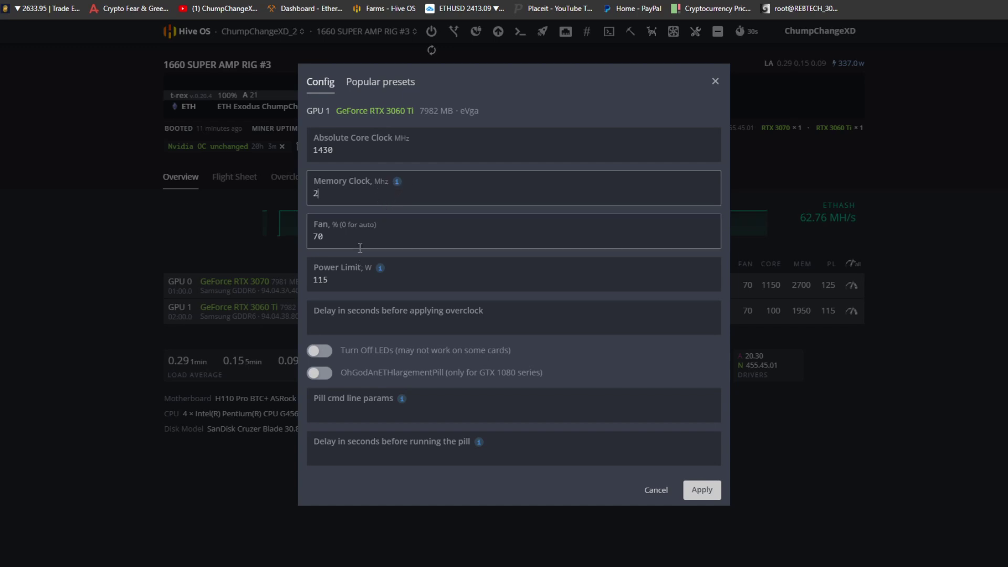
type("350")
left_click(703, 490)
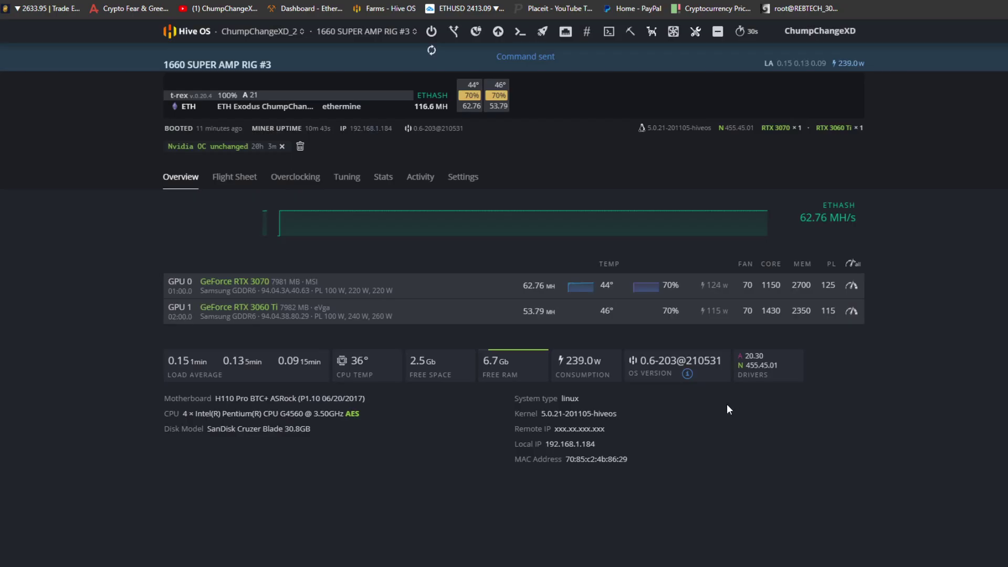
On the 3060TI STUDIO RIG, change GPU 2's memory clock to 2450 and confirm it.
key("alt+Left")
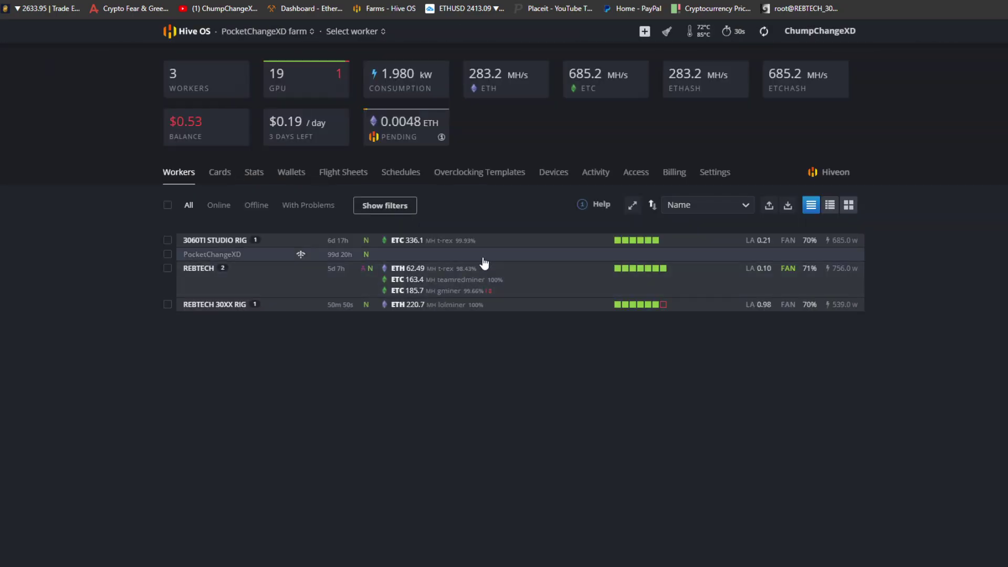
left_click(295, 247)
left_click(222, 240)
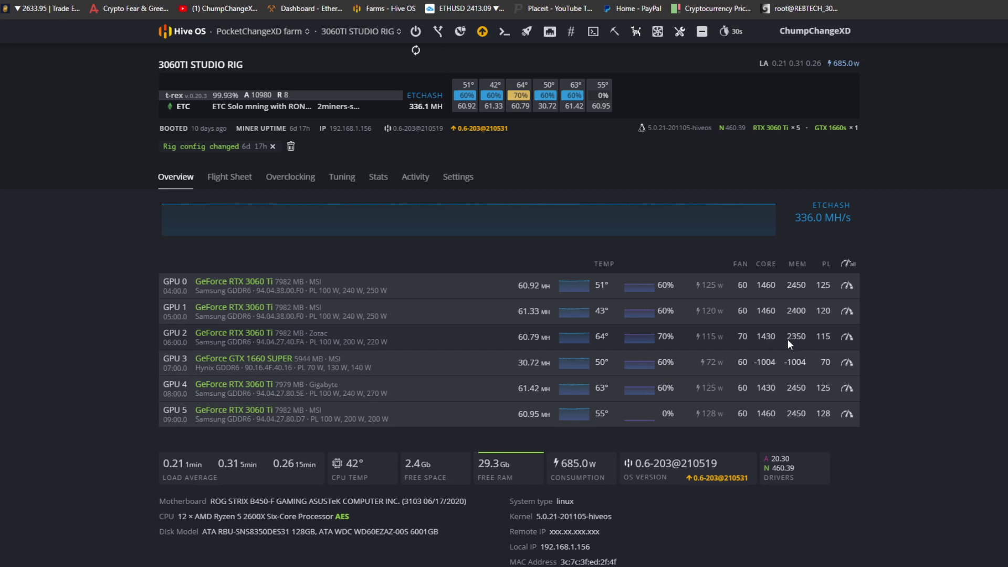
left_click(847, 336)
left_click(362, 184)
key("BackSpace")
key("BackSpace")
key("BackSpace")
type("450")
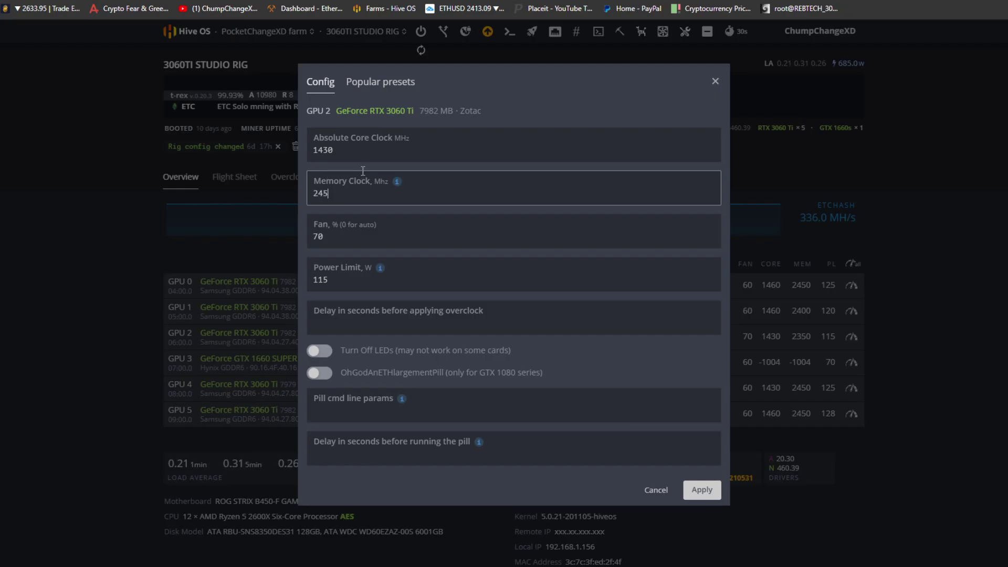
key("Return")
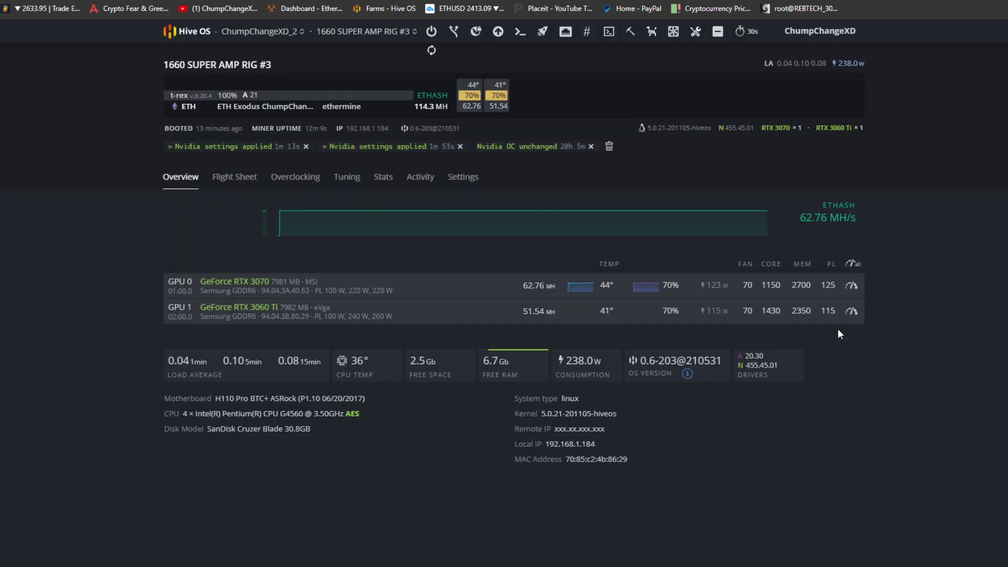
Apply a 2450 MHz memory clock to the RTX 3060 Ti, then reboot the rig.
left_click(850, 313)
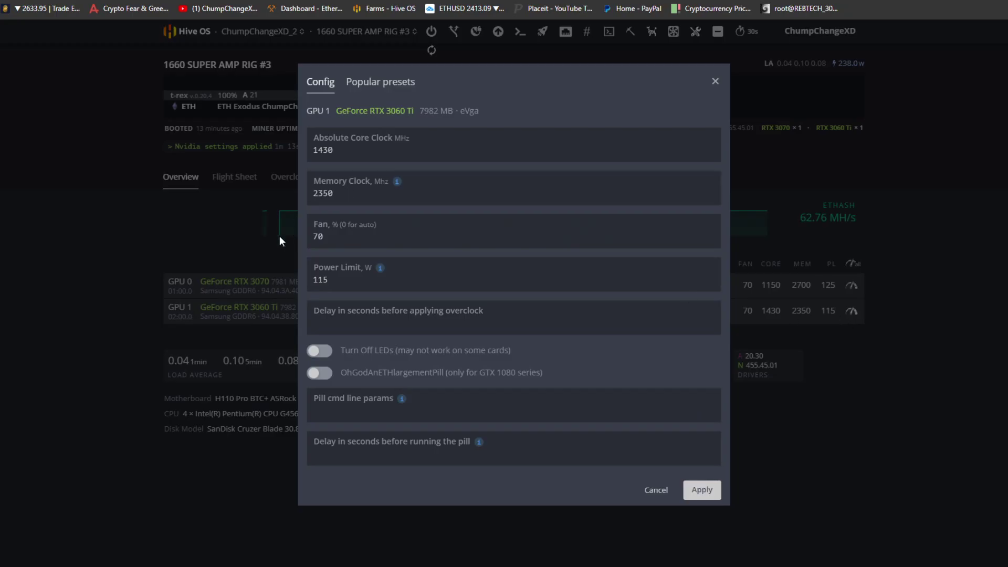
left_click(336, 278)
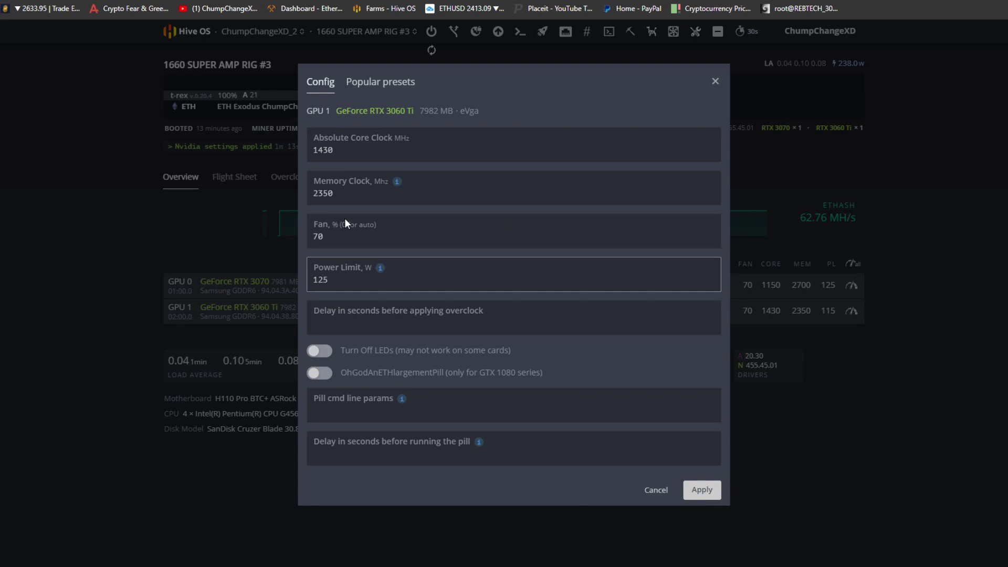
left_click(343, 192)
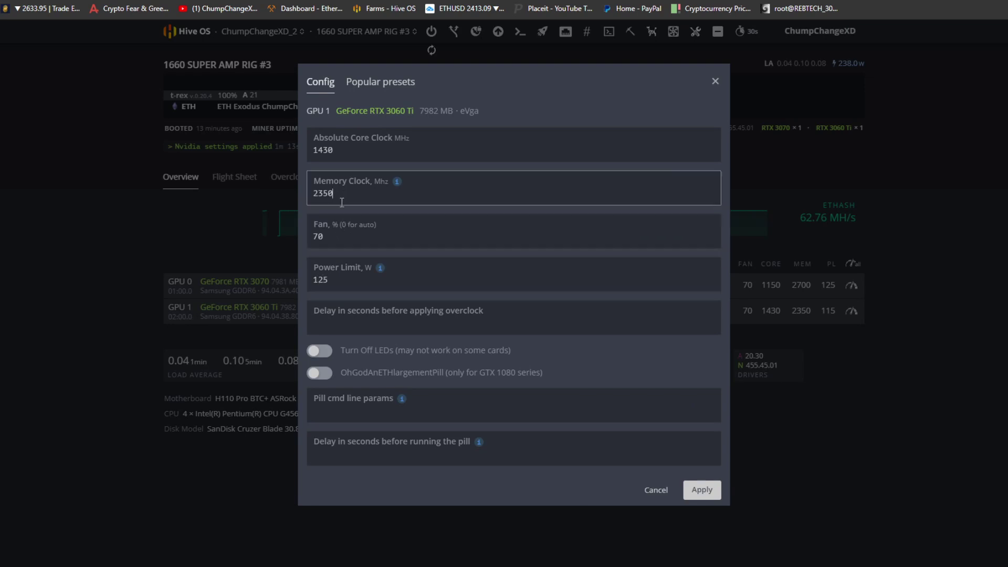
type("2450")
left_click(354, 157)
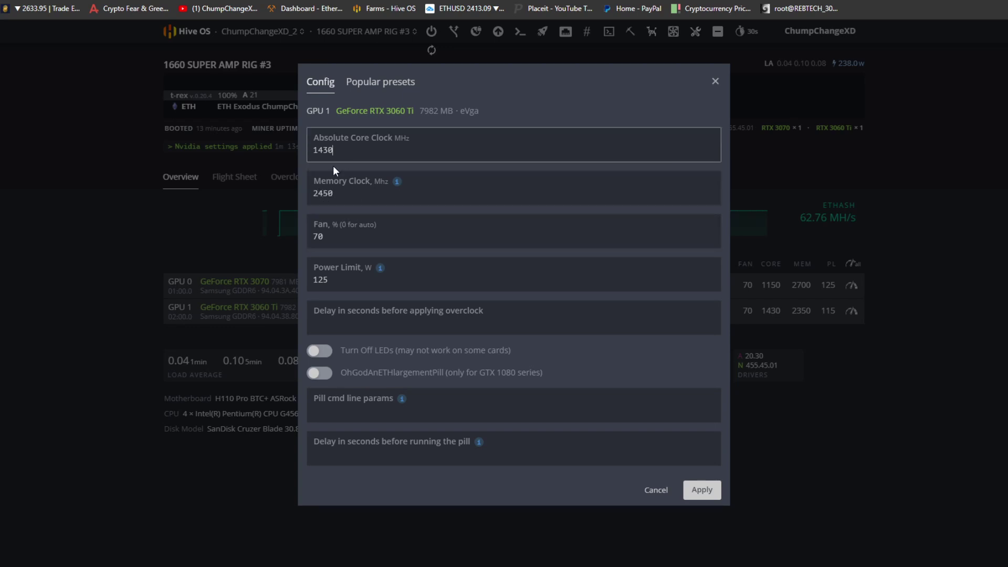
left_click(701, 489)
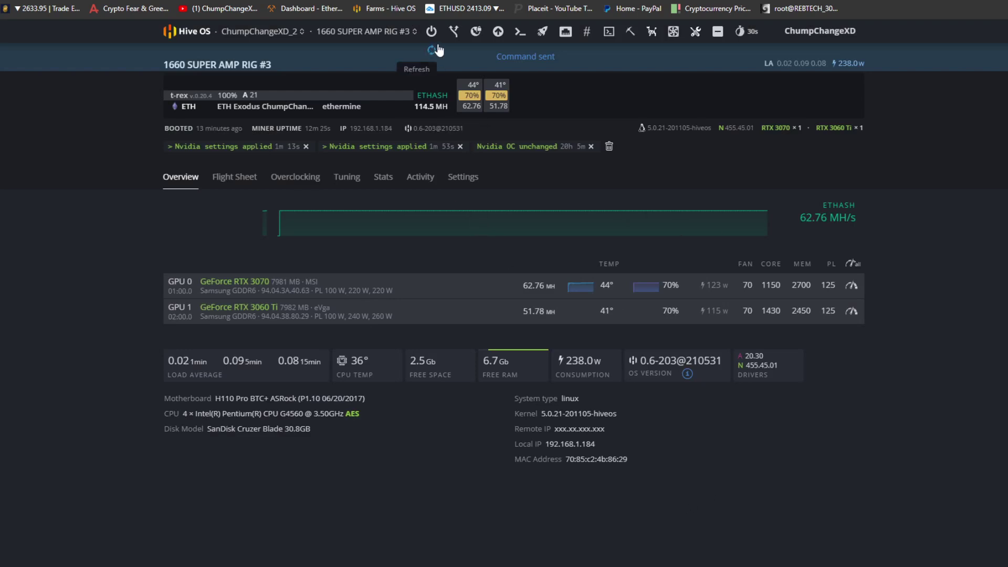
left_click(431, 32)
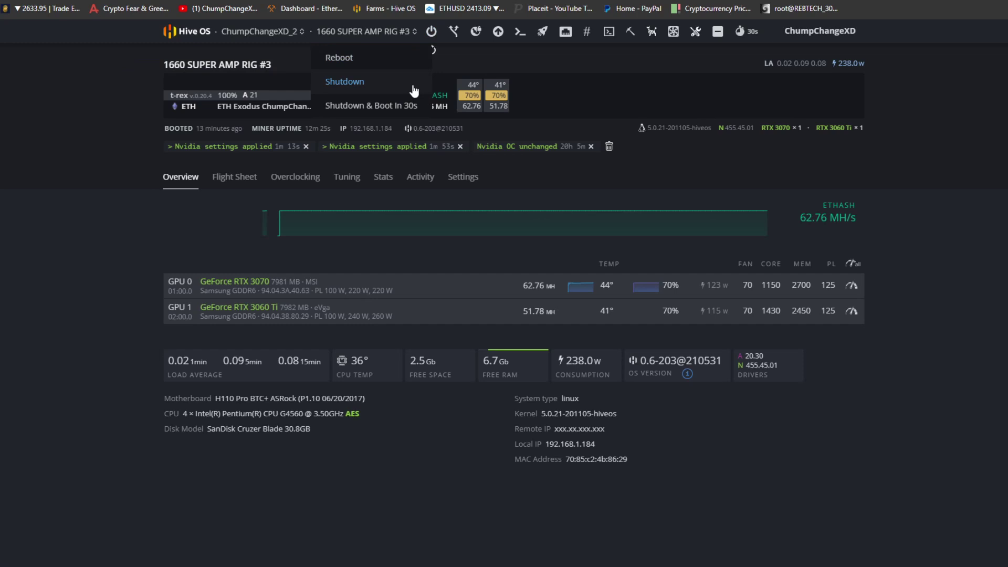
left_click(398, 60)
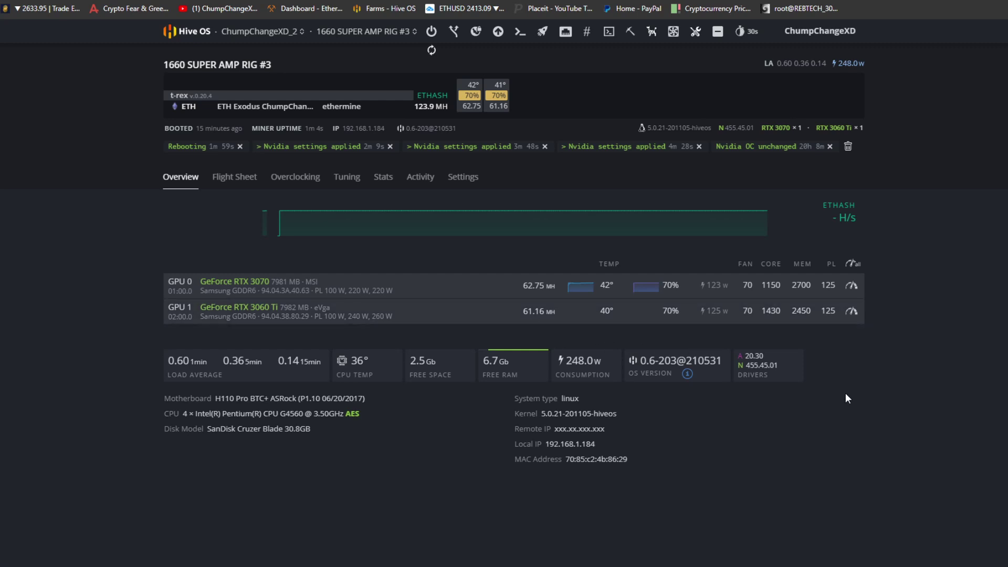
Apply the 1460 MHz core clock to GPU 1, reapply its settings, then reboot the rig.
left_click(852, 310)
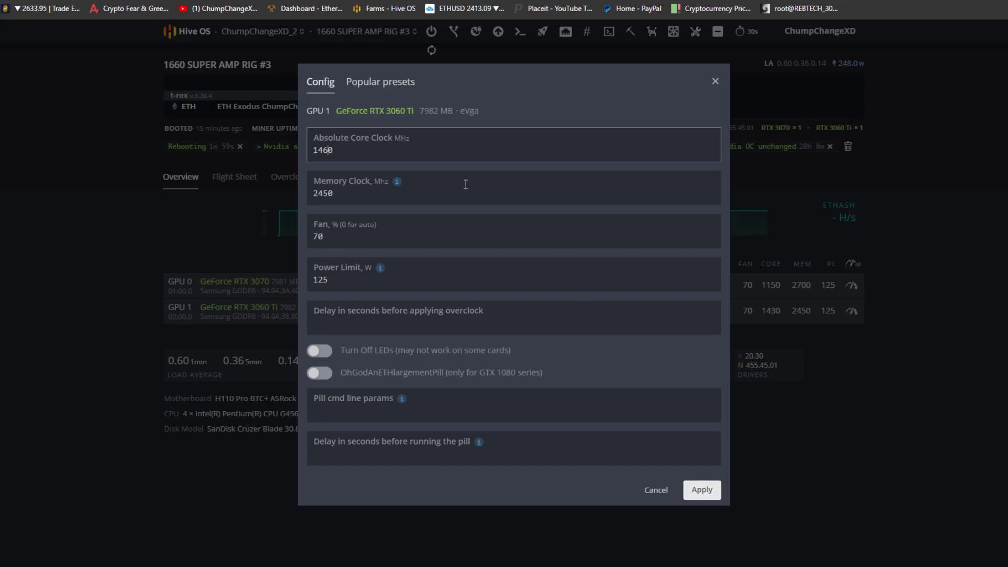
left_click(692, 491)
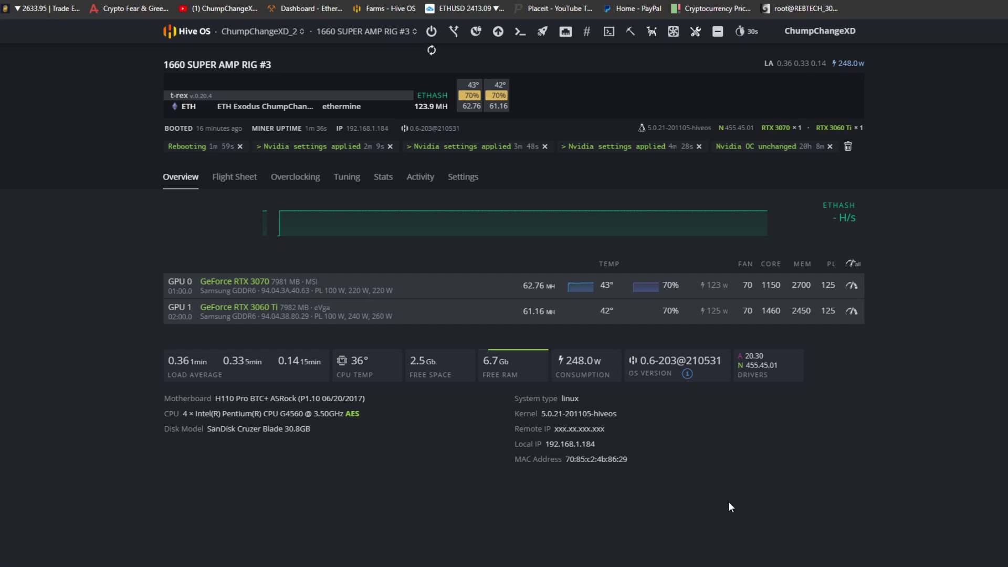
left_click(839, 315)
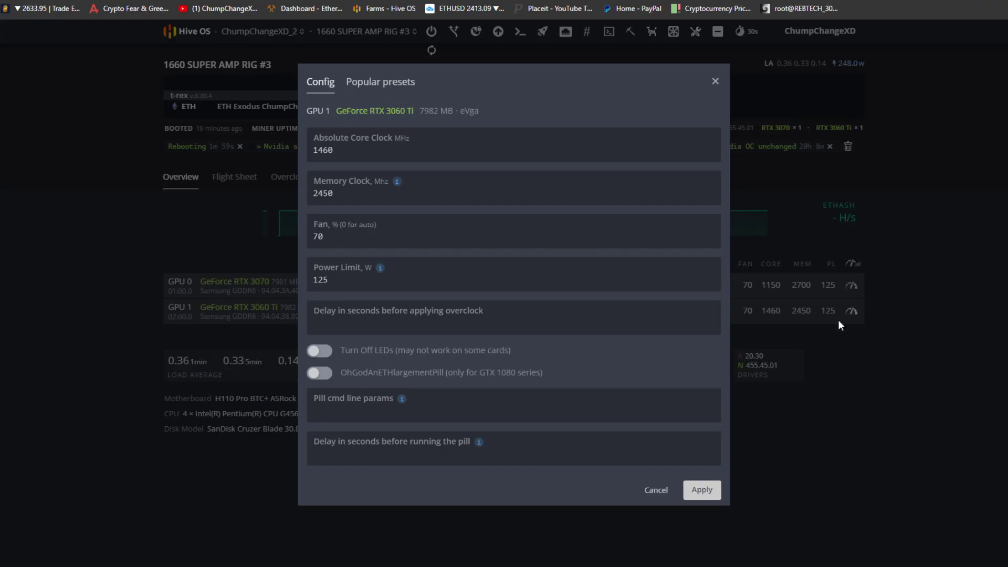
left_click(318, 149)
left_click(702, 489)
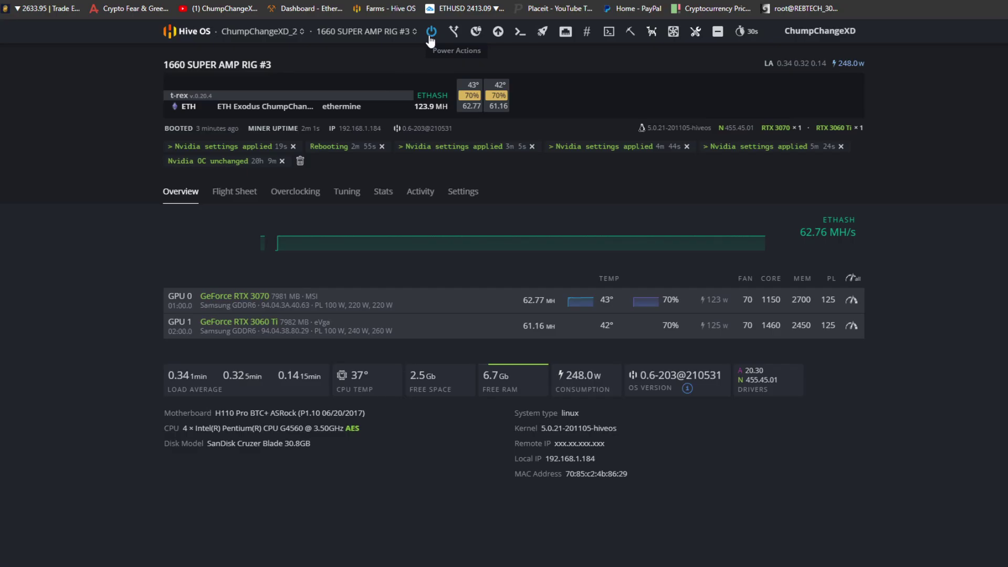
left_click(431, 32)
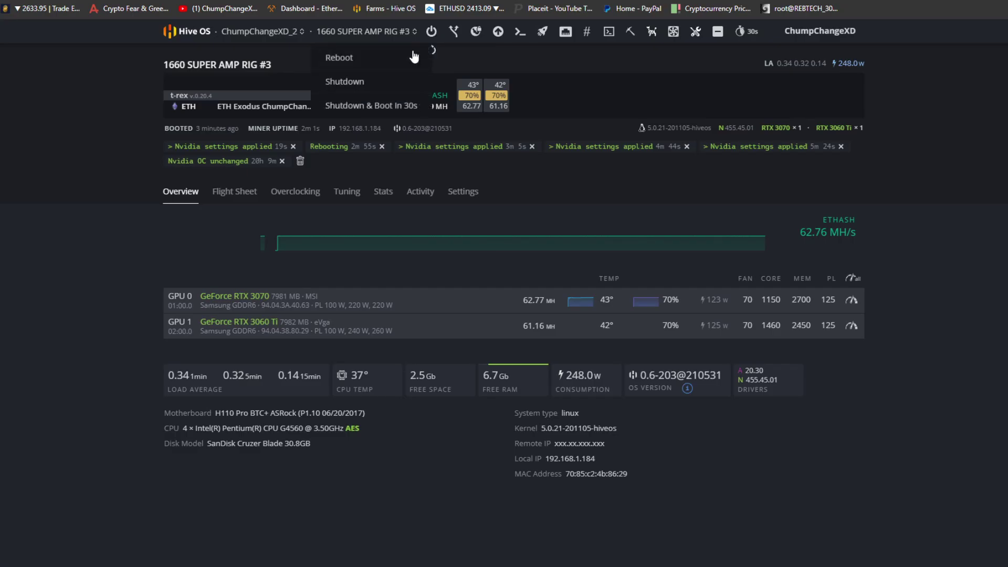
left_click(377, 59)
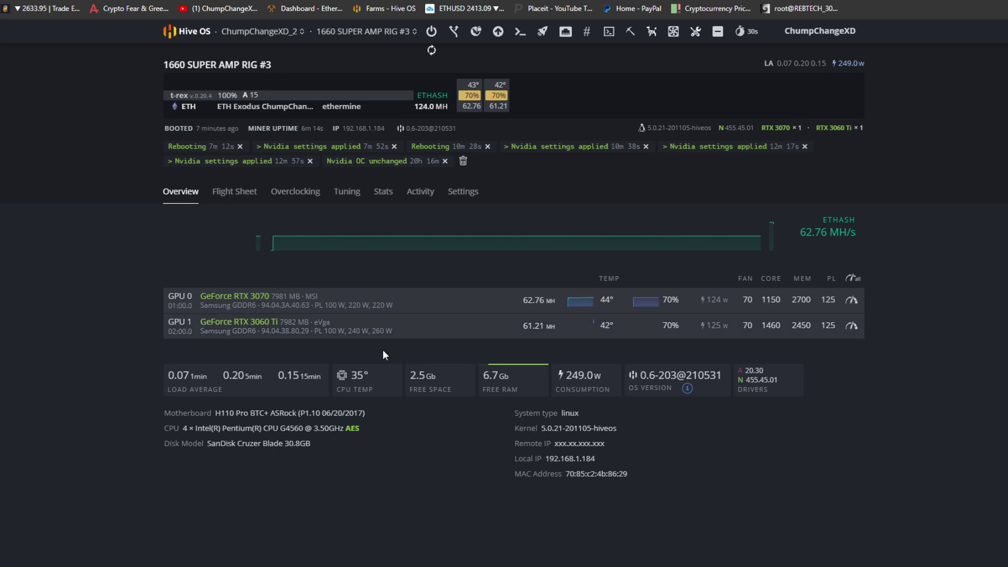
Change the RTX 3060 Ti memory clock from 2450 to 2500 MHz and apply it.
left_click(851, 326)
left_click(325, 197)
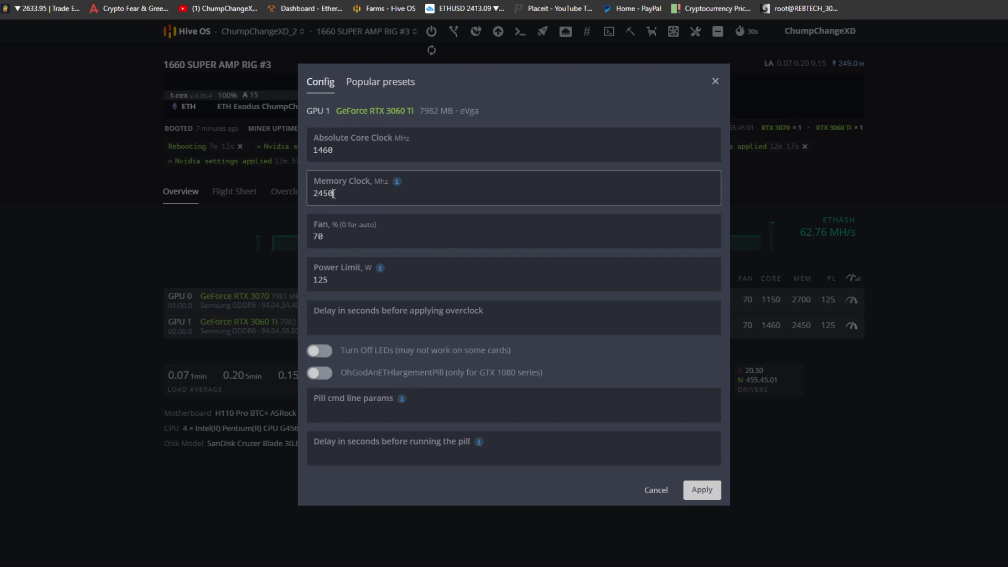
mouse_move(334, 195)
left_mouse_down()
mouse_move(310, 198)
mouse_move(321, 197)
left_mouse_up()
type("5")
left_click(702, 491)
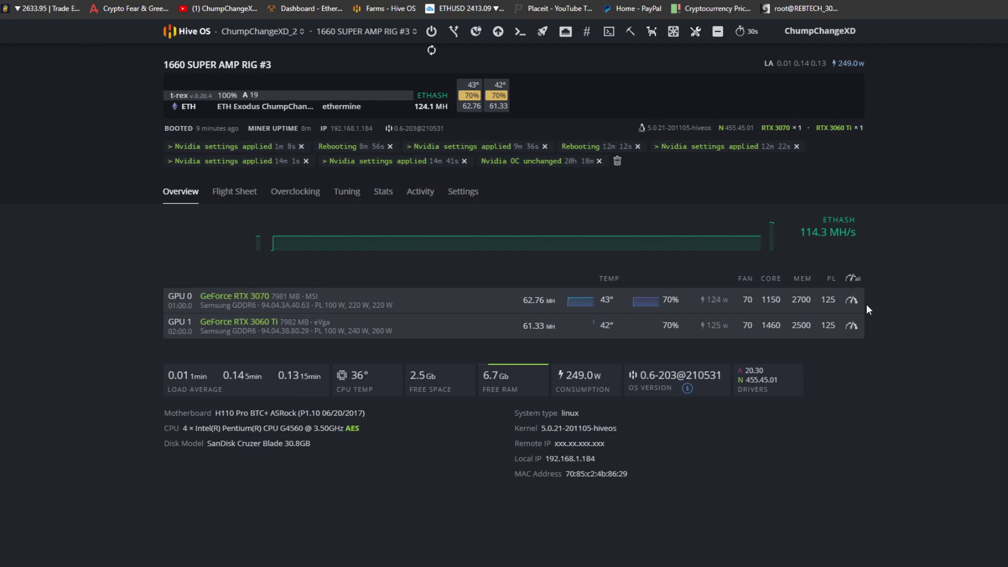
Raise GPU 1's memory clock to 2550 MHz and apply it.
left_click(851, 326)
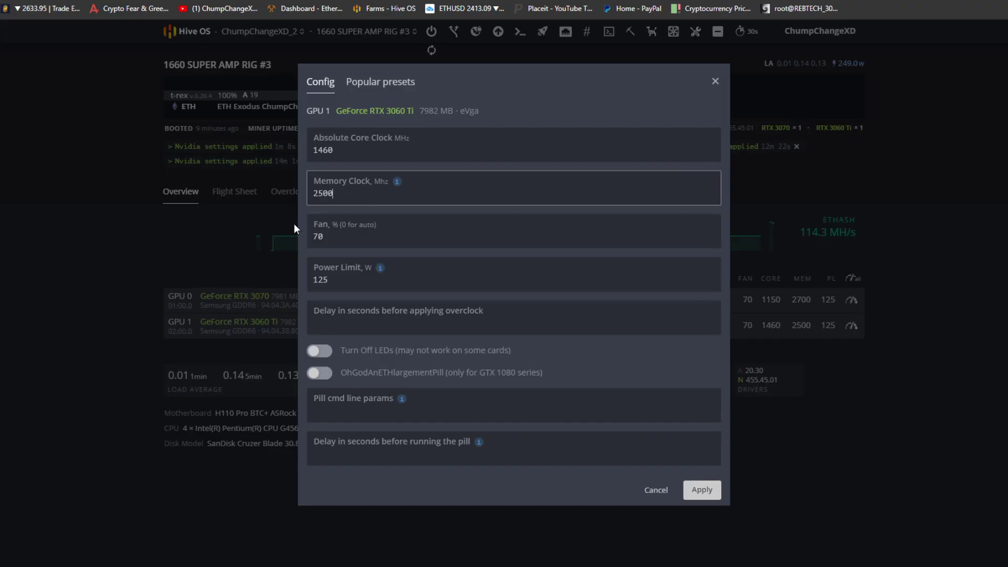
key("BackSpace")
key("BackSpace")
type("50")
left_click(702, 489)
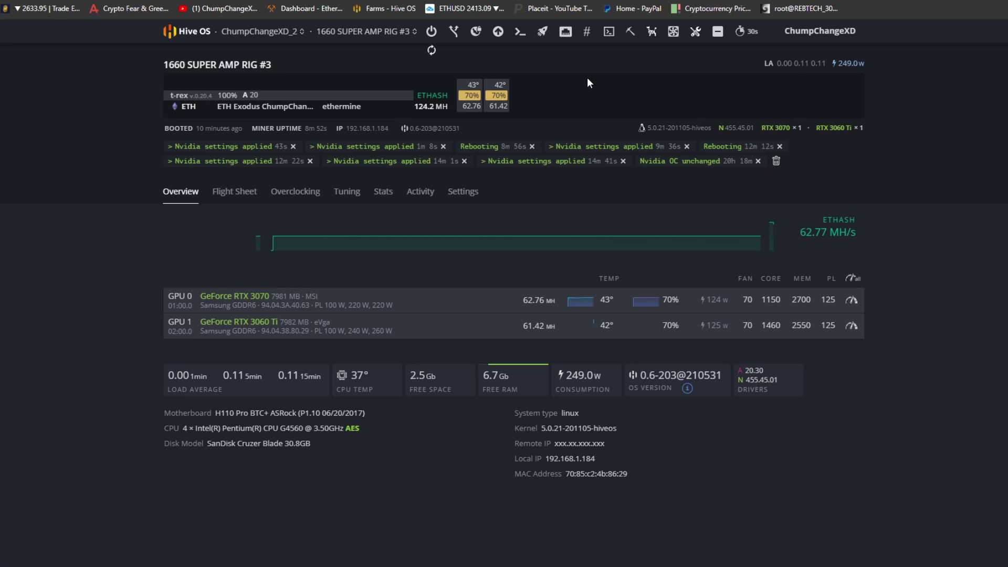
Raise GPU 1's memory clock further to 2600 MHz and apply it.
left_click(851, 326)
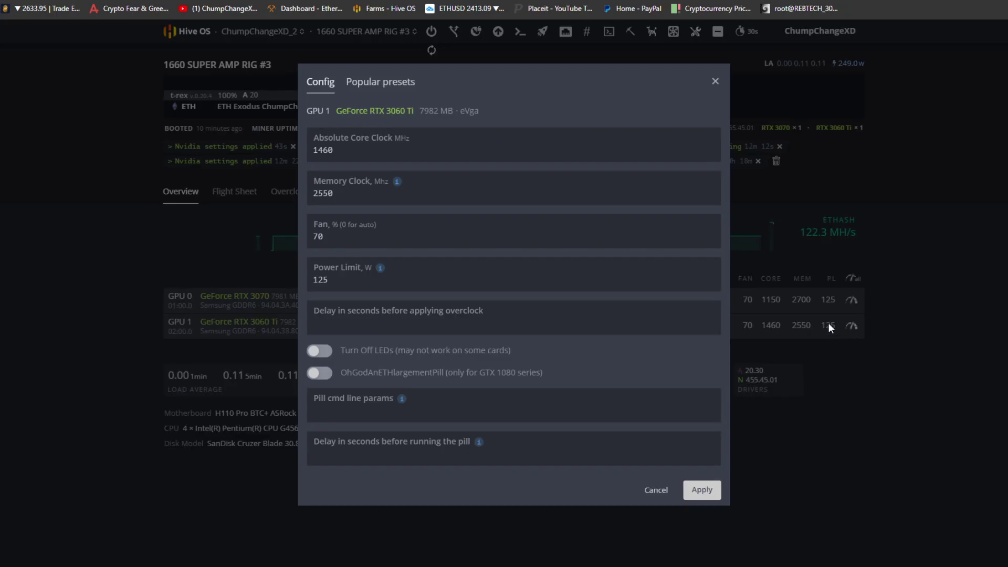
left_click(352, 198)
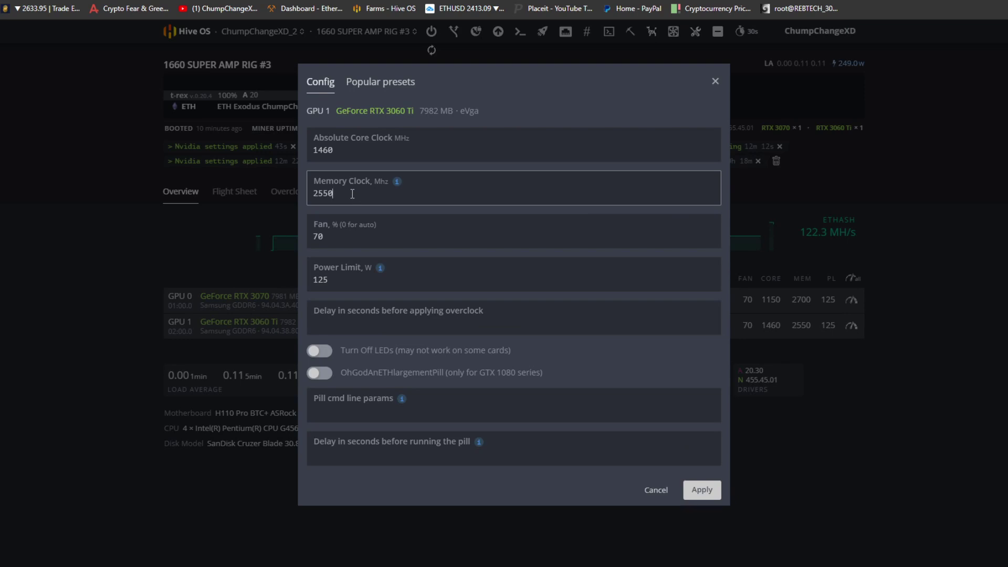
key("BackSpace")
key("BackSpace")
key("BackSpace")
type("600")
left_click(693, 499)
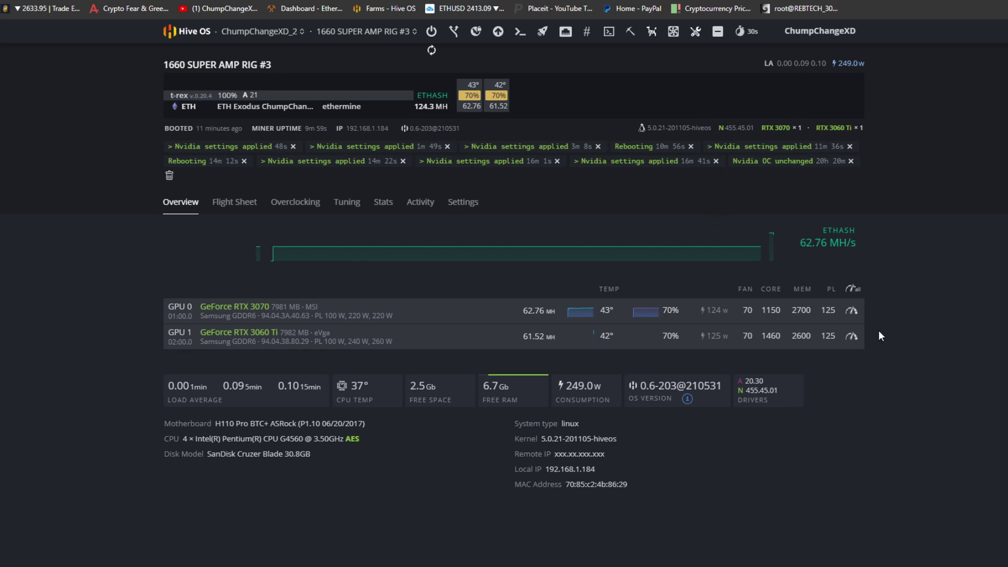
Reapply GPU 1's final overclock: core 1460, memory 2600, fan 70, 125 W power limit.
left_click(852, 336)
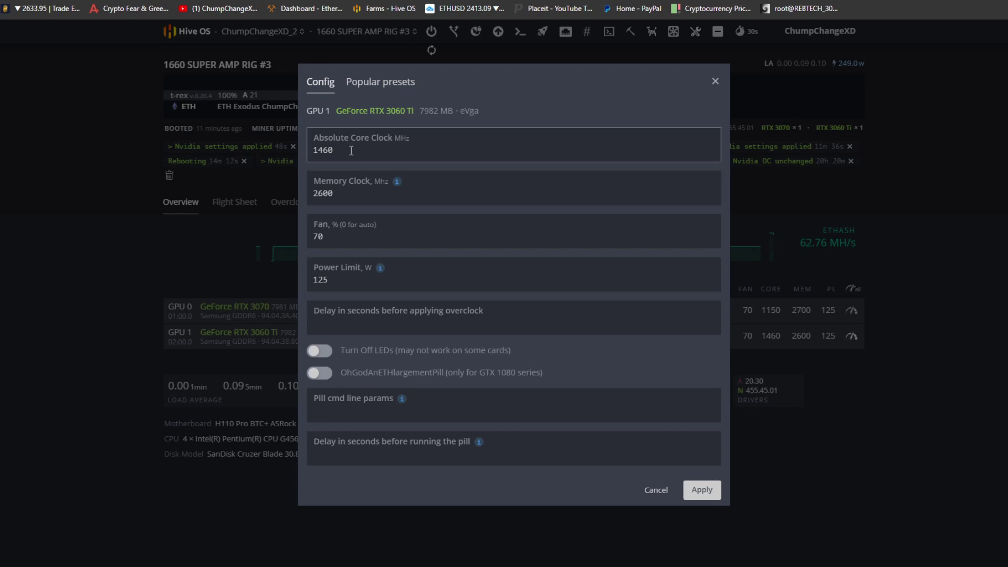
left_click(352, 289)
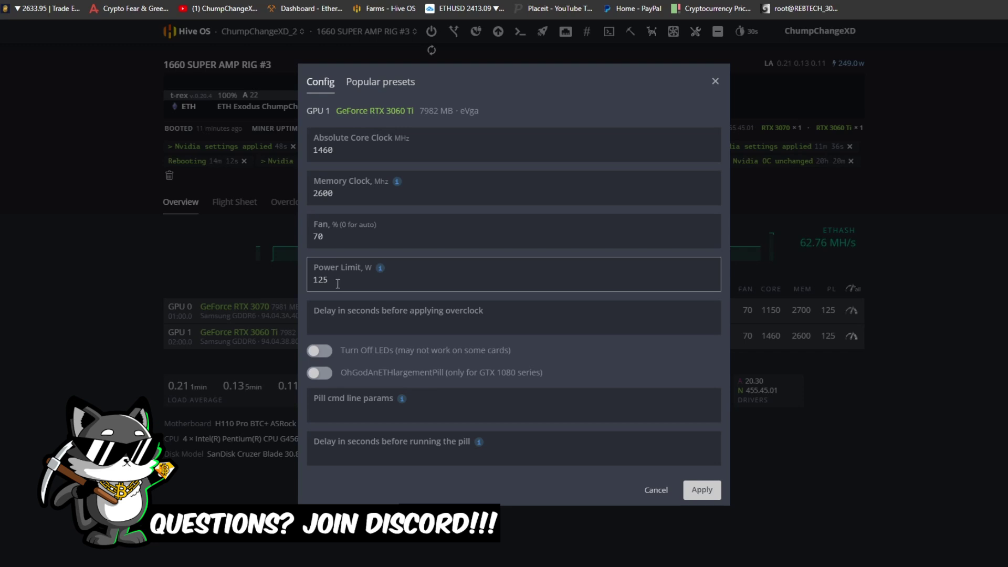
left_click(702, 491)
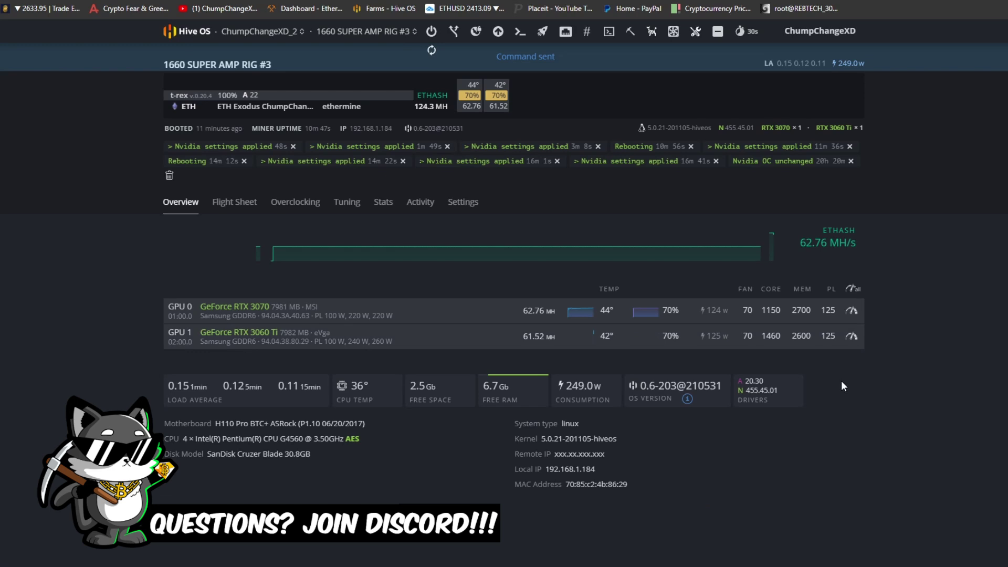